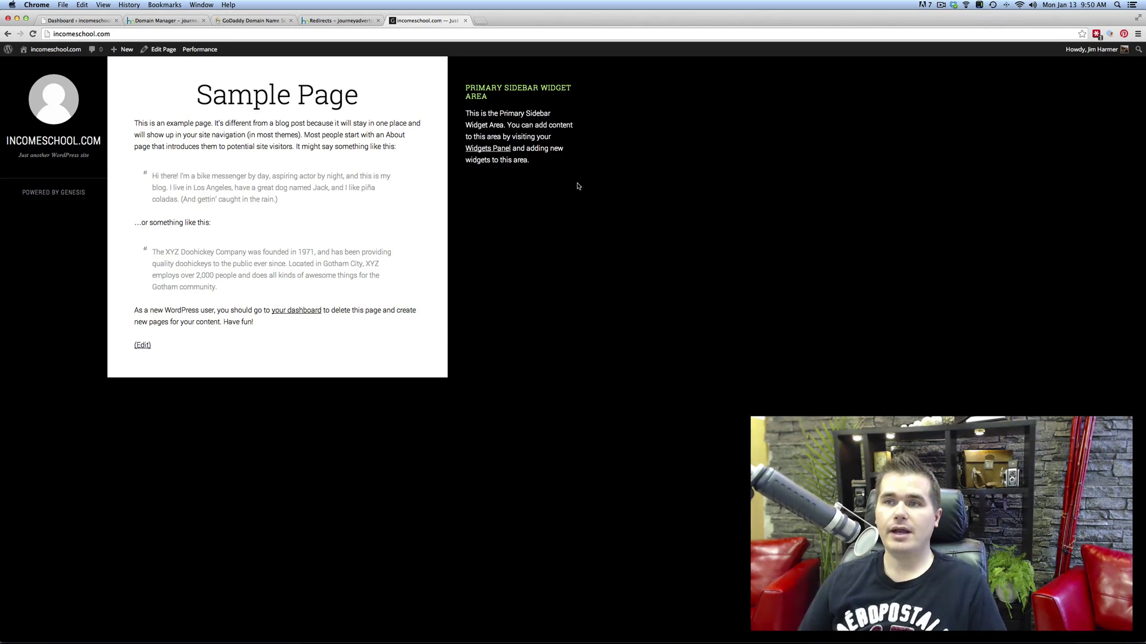
- Search Google for 'whois' in a new tab and open the Network Solutions WHOIS result
left_click(480, 21)
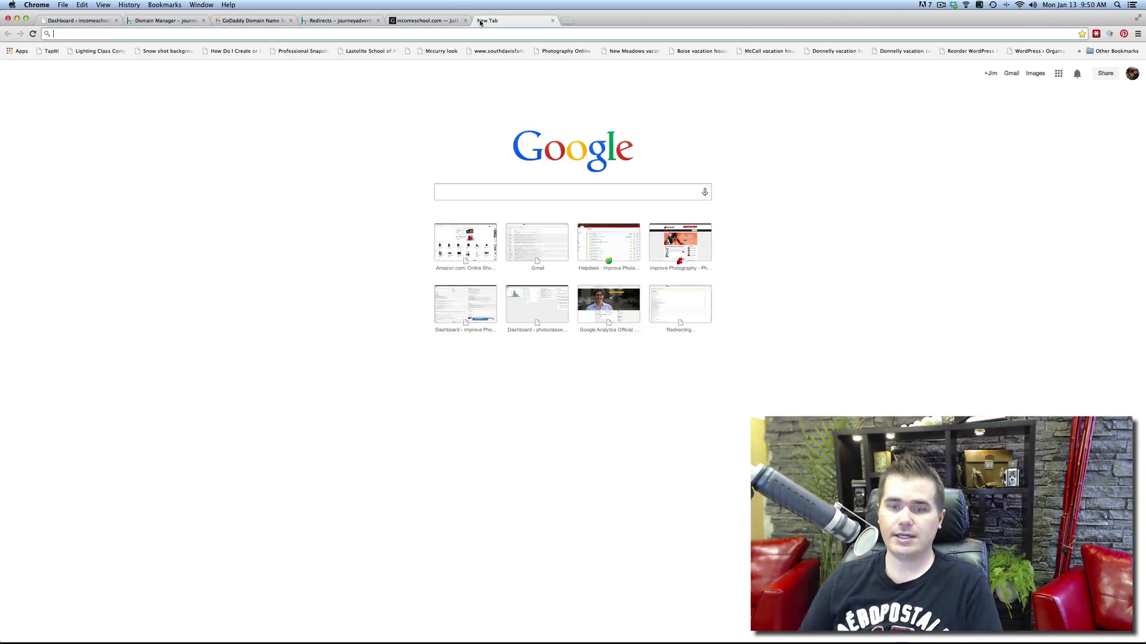
type("whois")
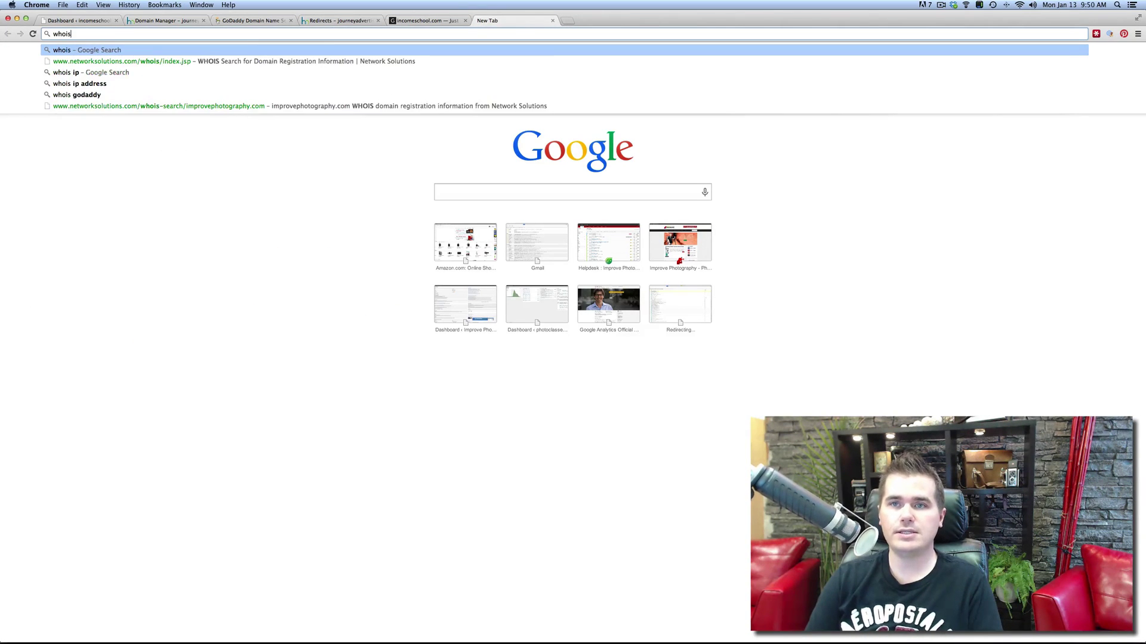
key("Return")
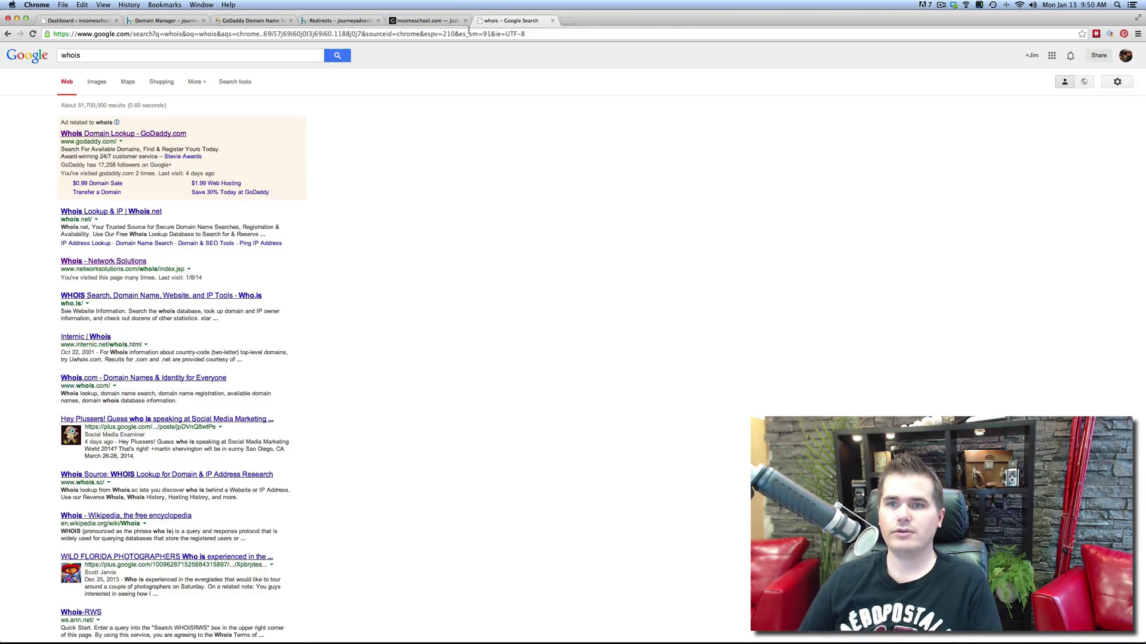
left_click(91, 260)
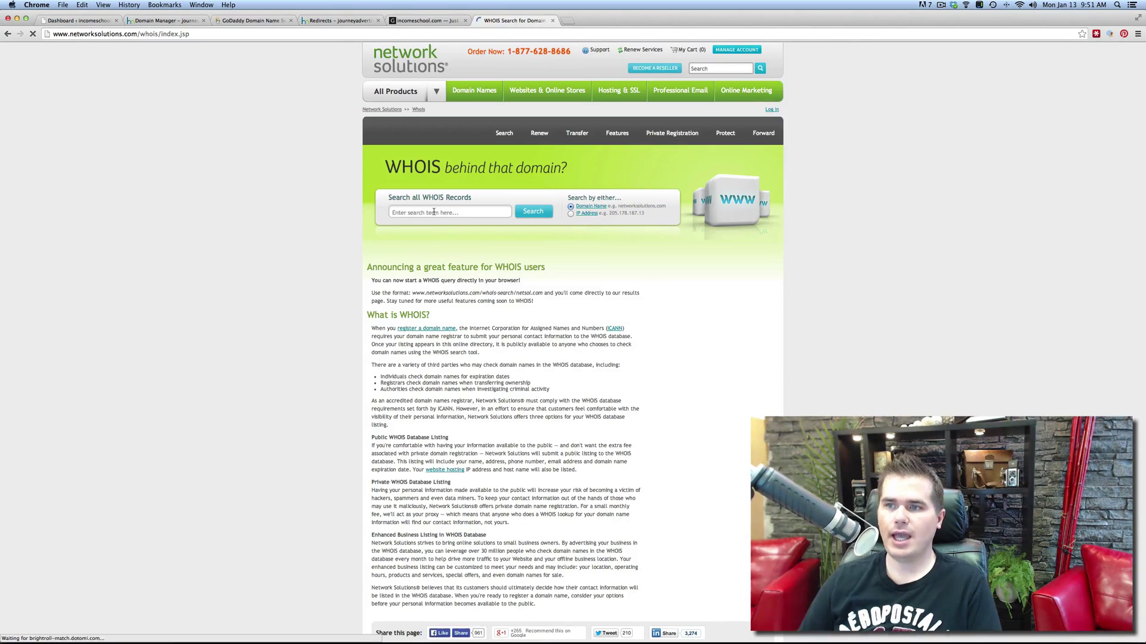
- Run a WHOIS lookup for incomeschool.com
left_click(424, 212)
type("income")
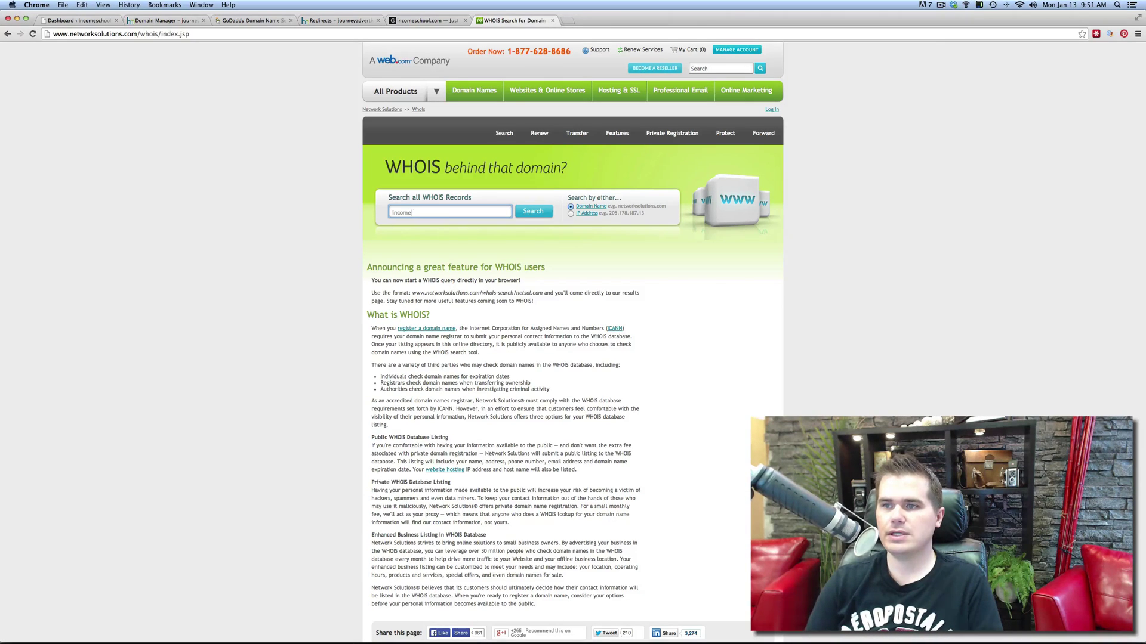
type("school.com")
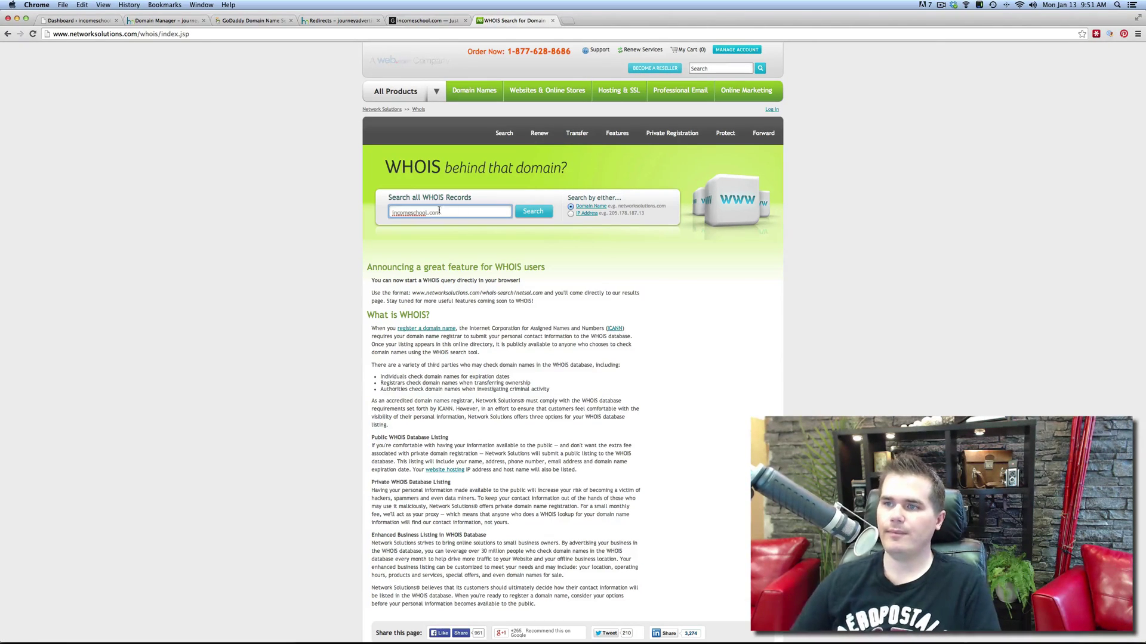
left_click(525, 213)
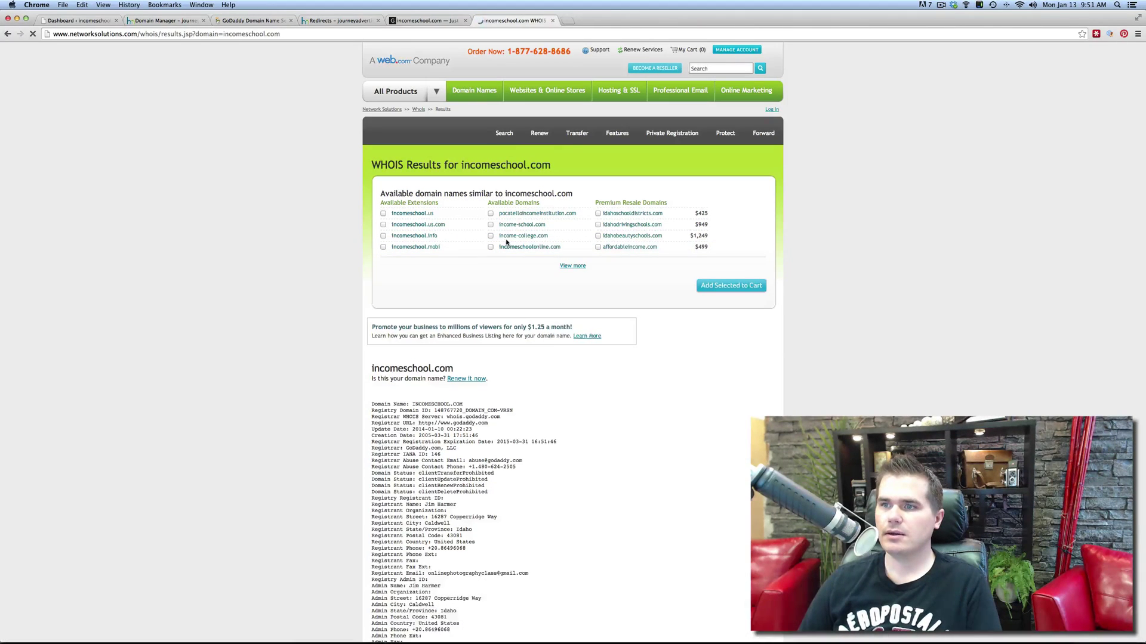
- Scroll down the record and highlight the registrant's name, phone and e-mail lines
scroll(262, 302, "down", 3)
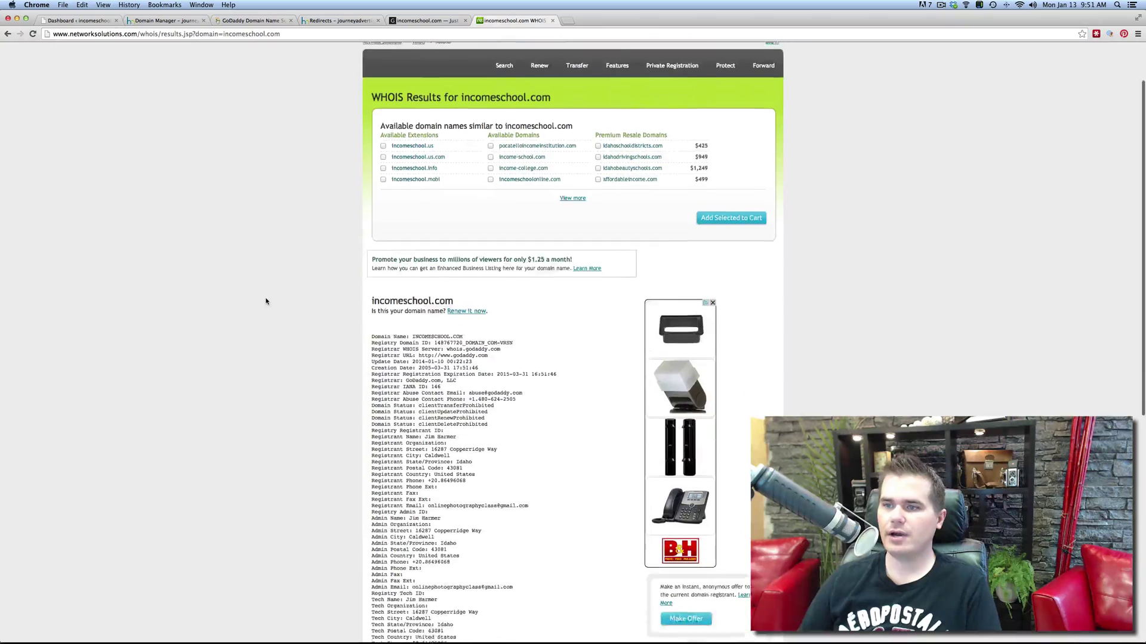
scroll(269, 302, "down", 2)
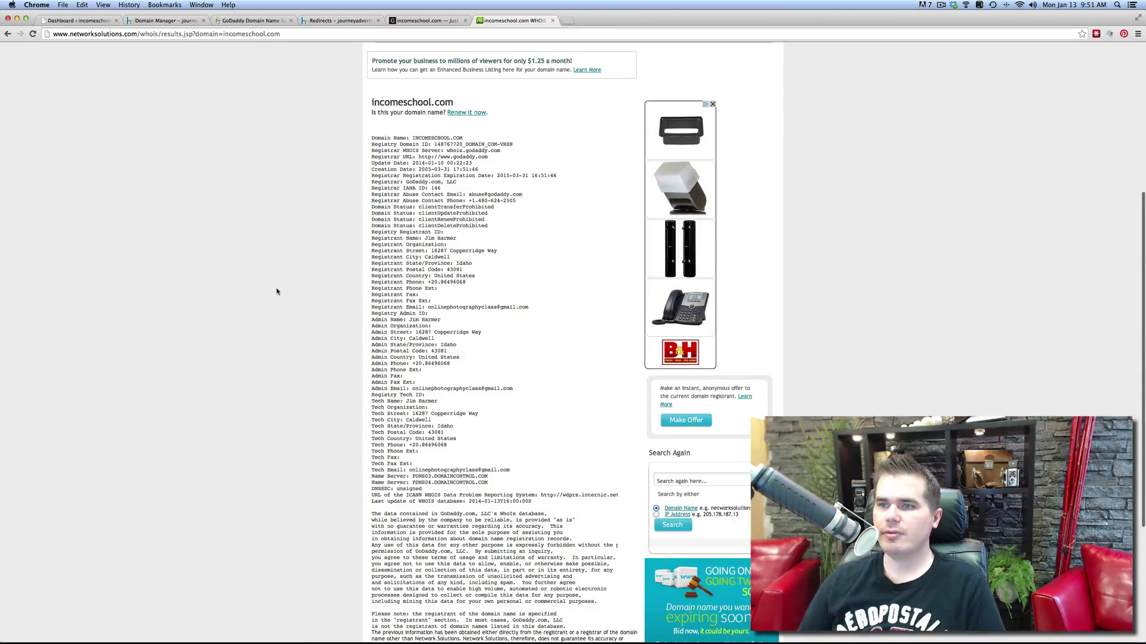
left_click_drag(458, 239, 424, 238)
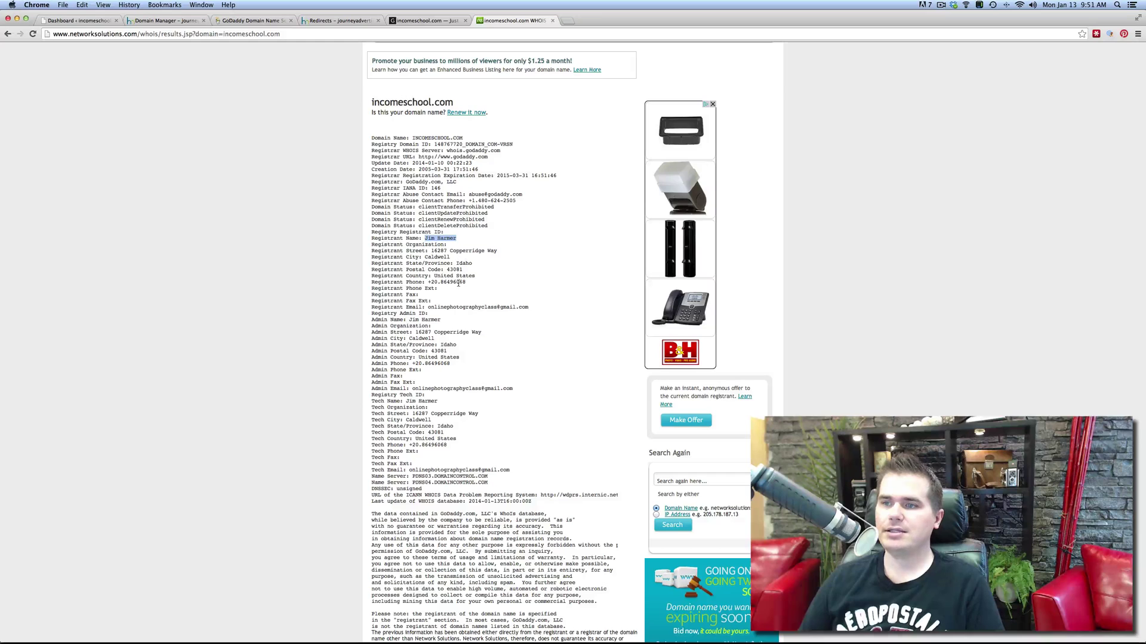
left_click_drag(467, 283, 410, 282)
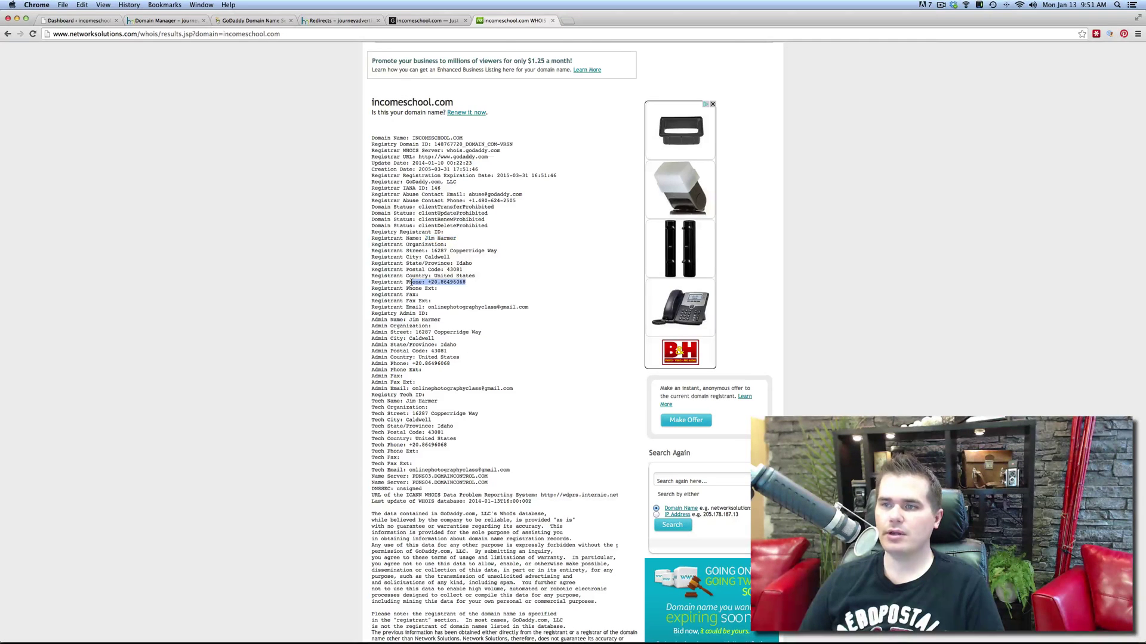
left_click_drag(539, 309, 420, 302)
left_click(430, 308)
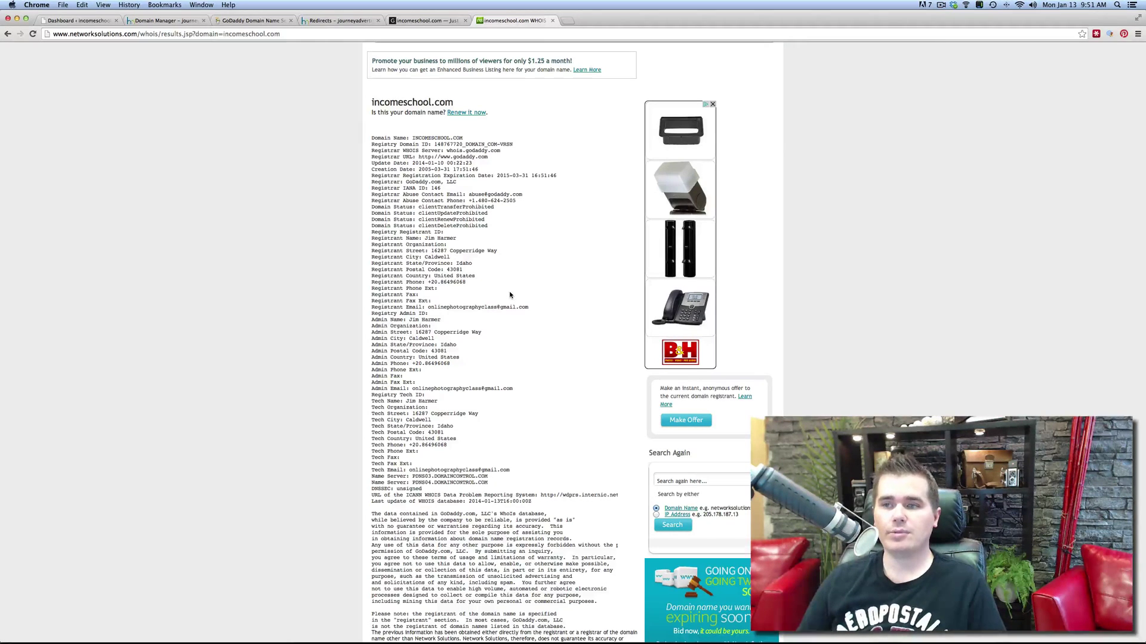
- In the HostMonster account, show the domain list and select aveoutlines.com
left_click(350, 22)
scroll(268, 209, "up", 5)
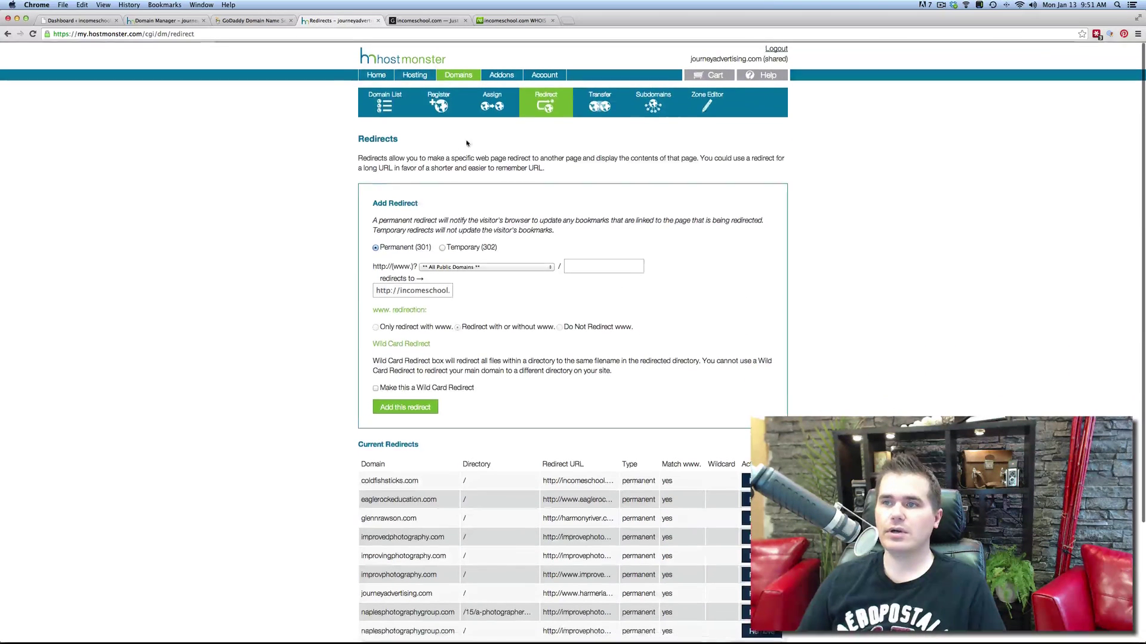
left_click(386, 98)
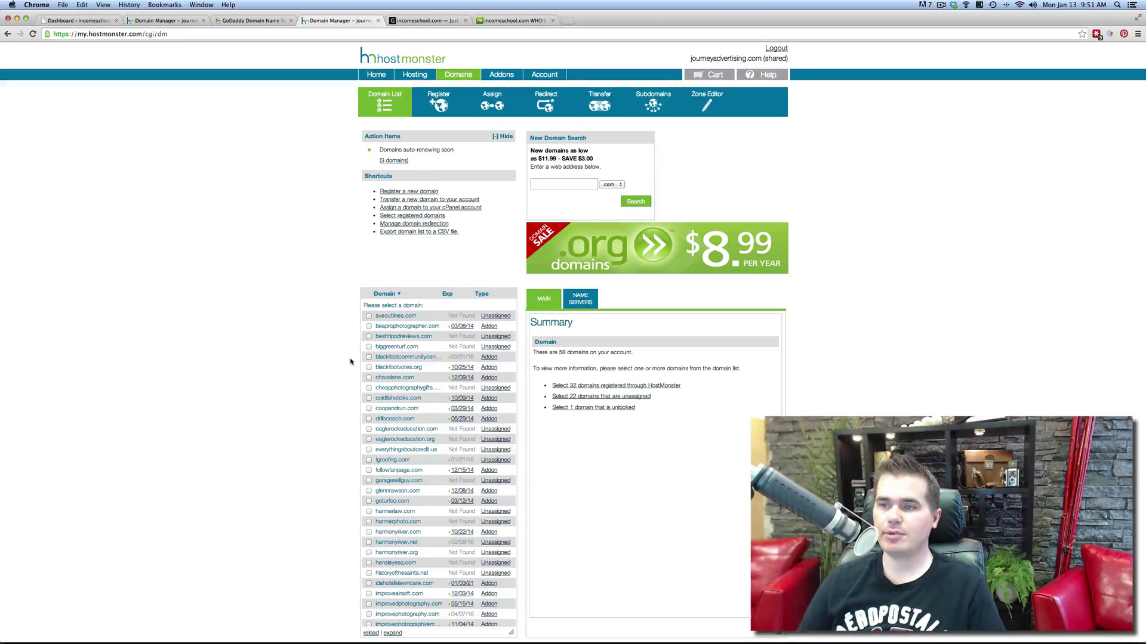
left_click(454, 75)
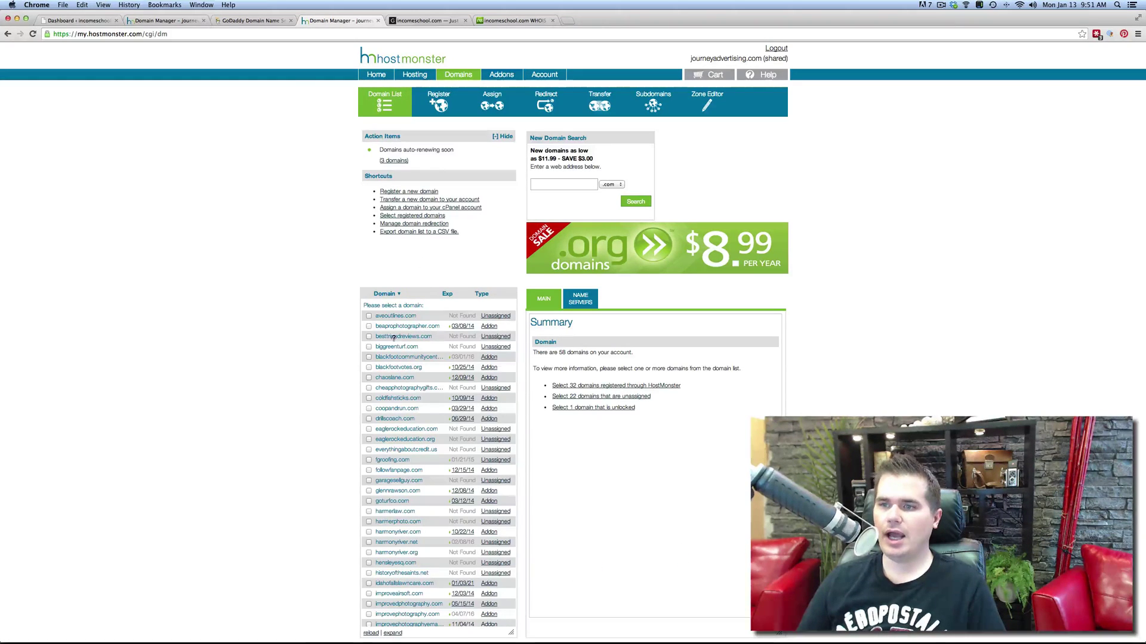
left_click(369, 317)
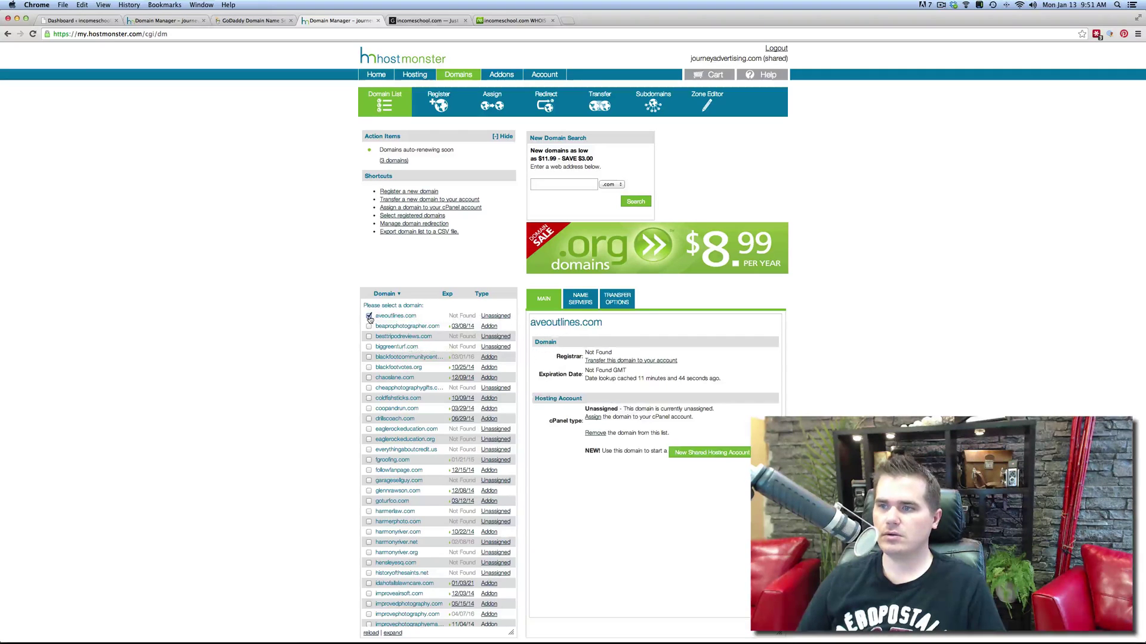
- Return to the account home and open Domain Manager from cPanel
left_click(377, 73)
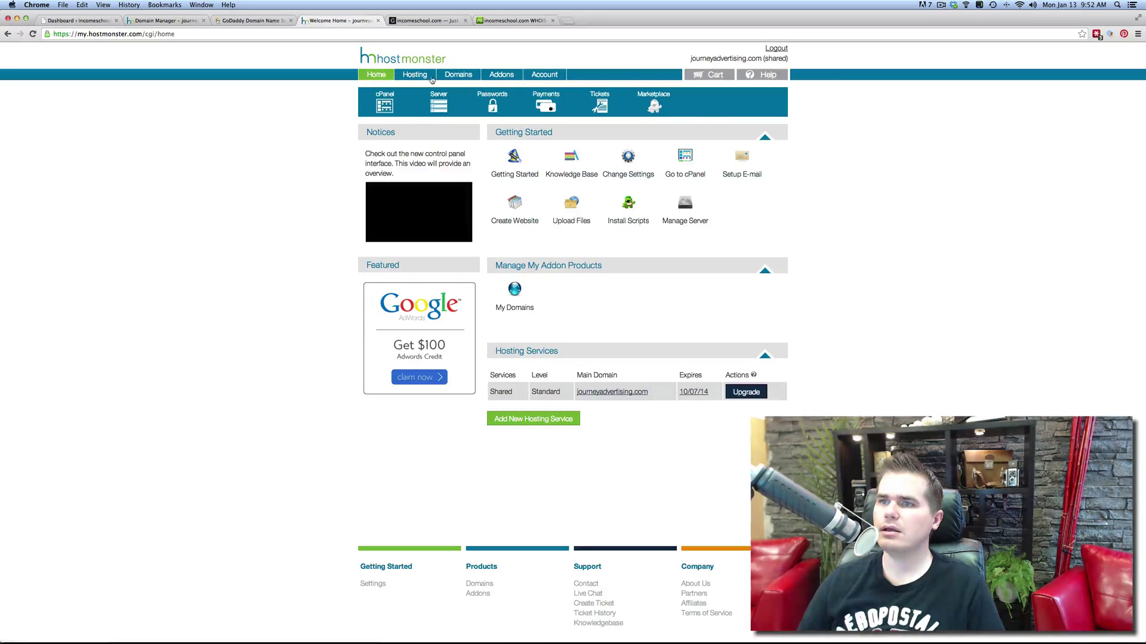
left_click(386, 104)
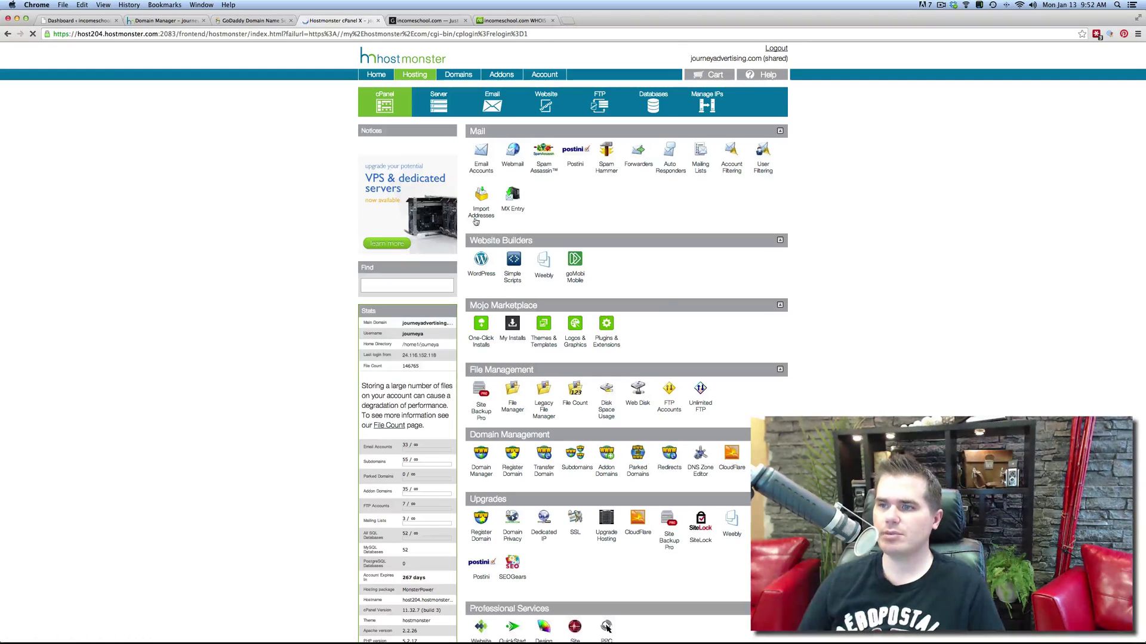
left_click(482, 475)
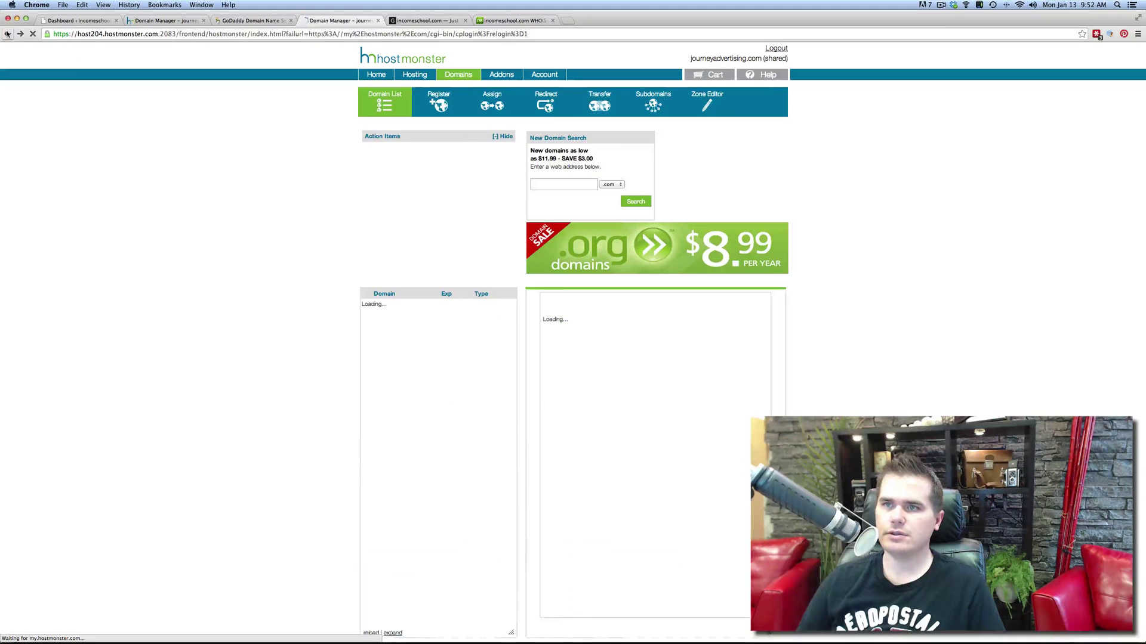
- Check the incomeschool.com transfer status and its EPP code, then close that tab
left_click(541, 461)
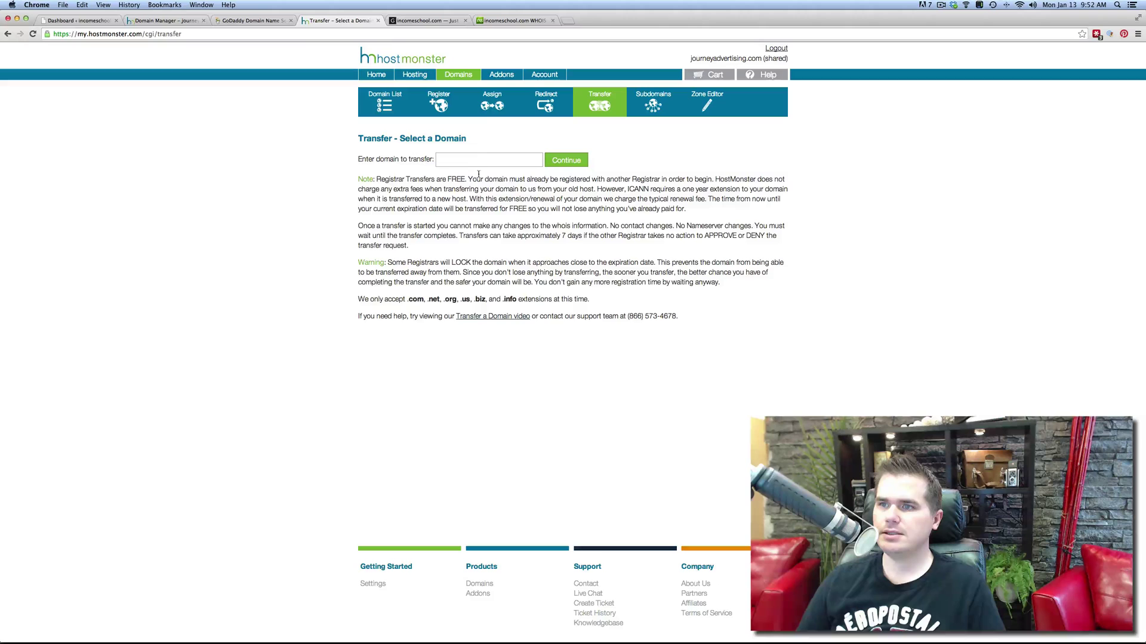
type("inco")
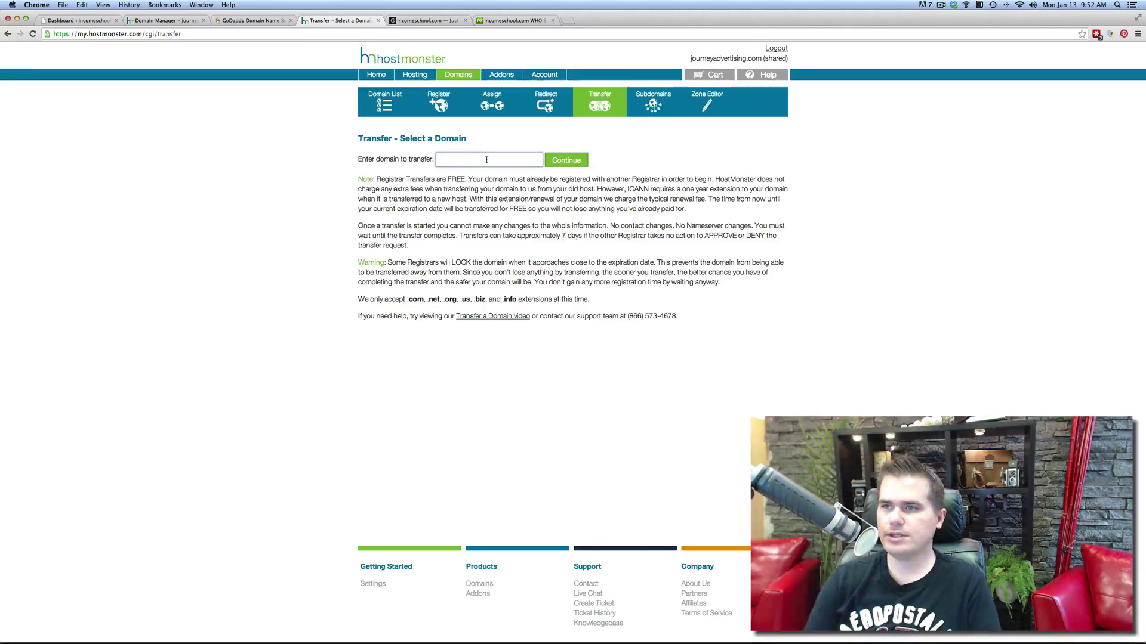
type("meschool.com")
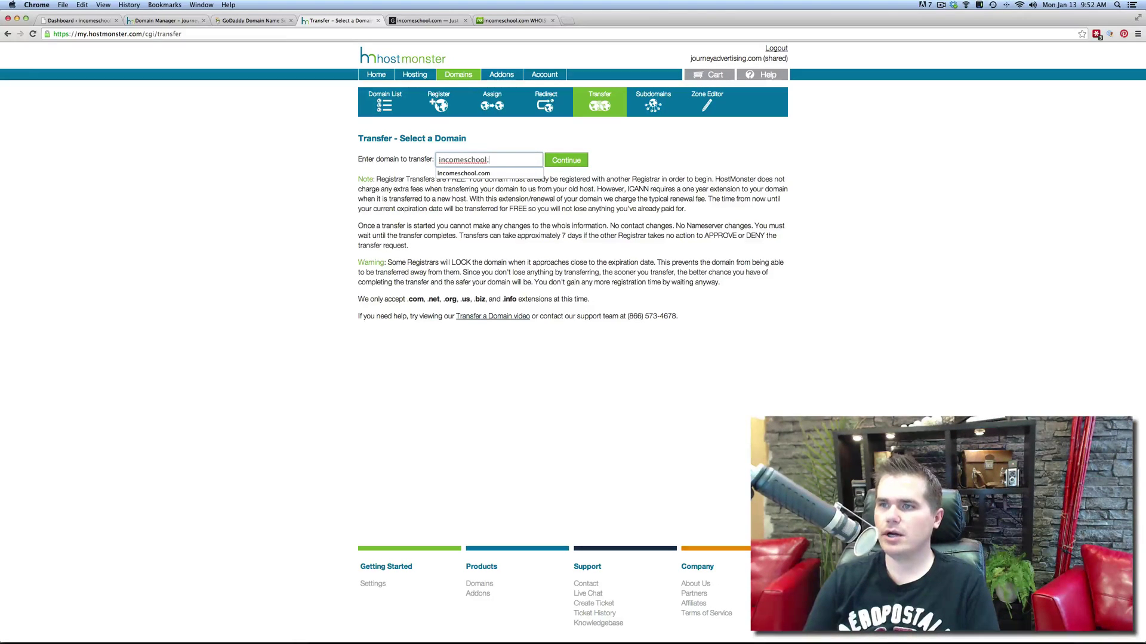
key("Return")
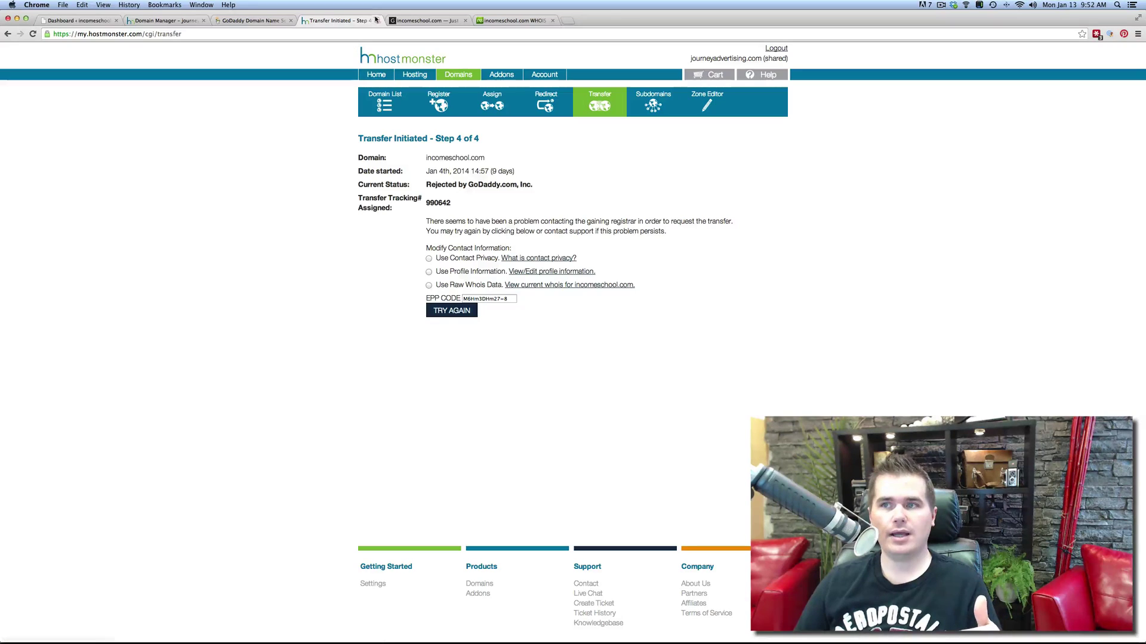
left_click(376, 20)
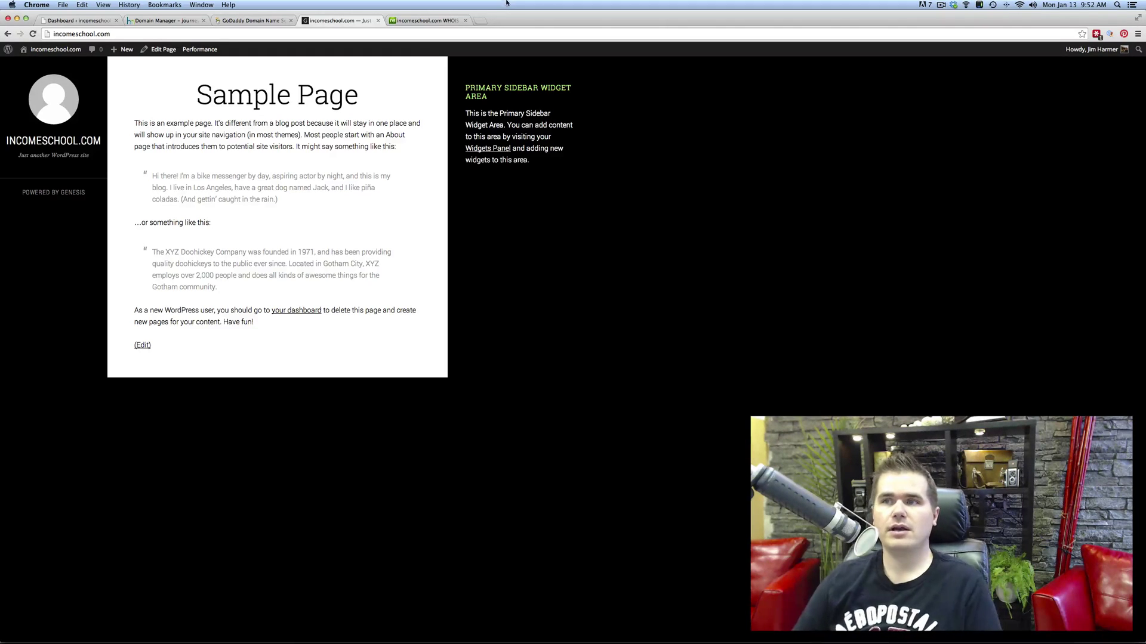
- Go to GoDaddy in a new tab and open its Domain Names search page
left_click(480, 22)
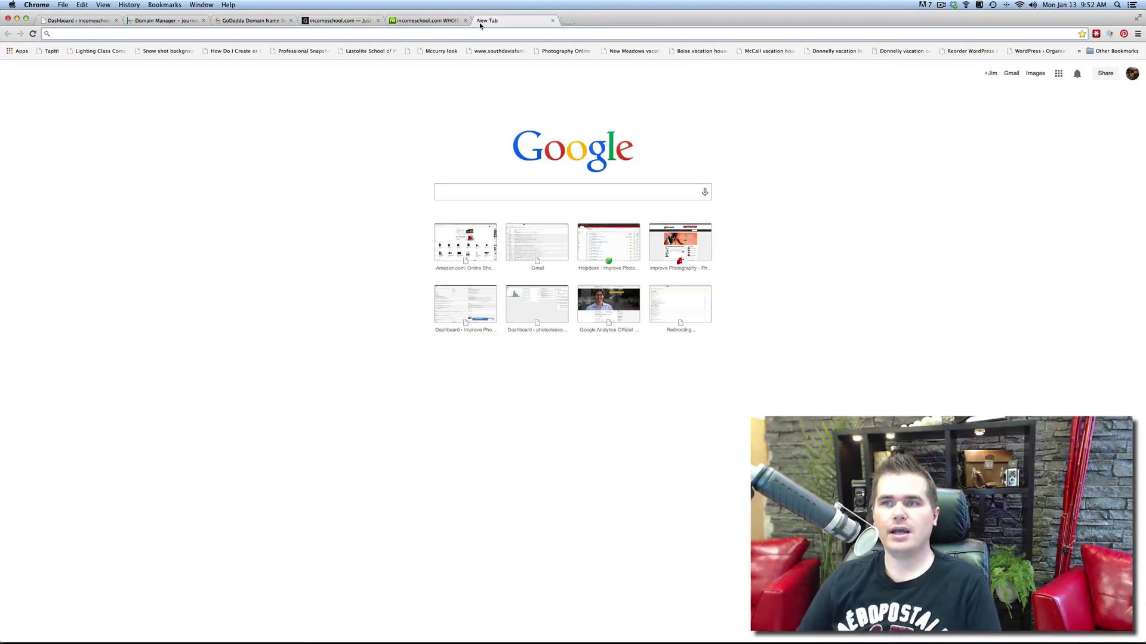
type("goda")
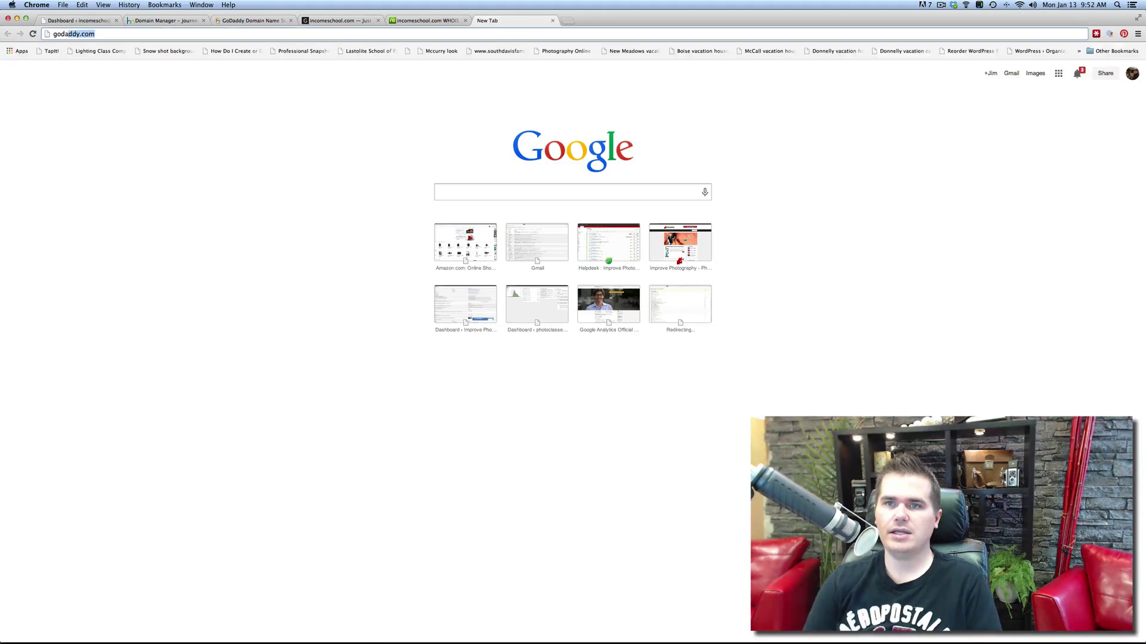
key("Return")
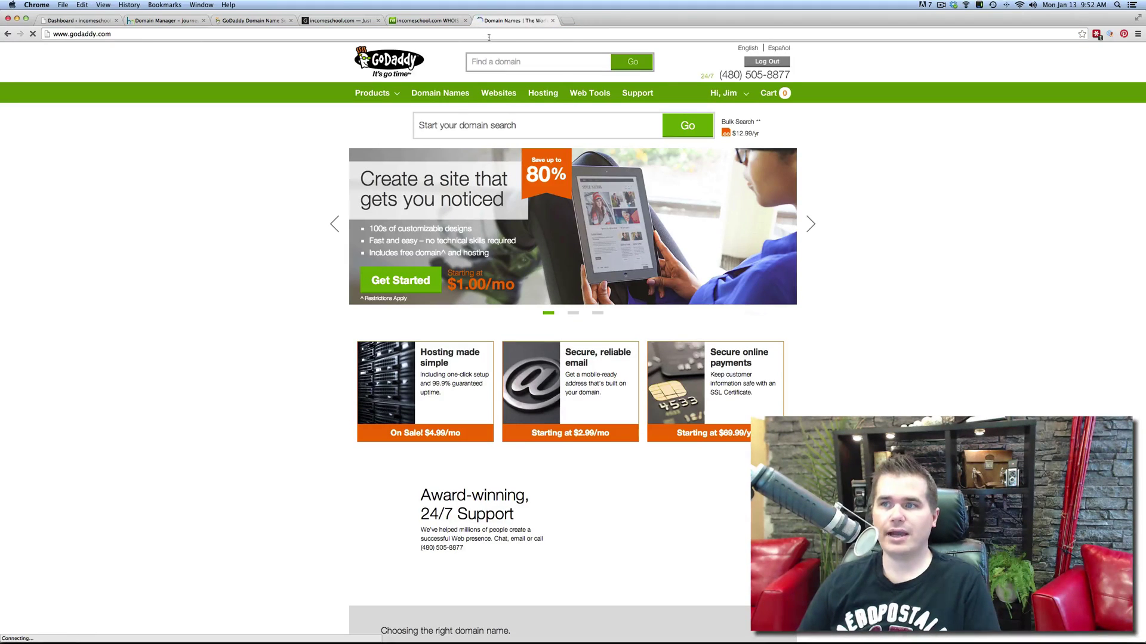
left_click(432, 97)
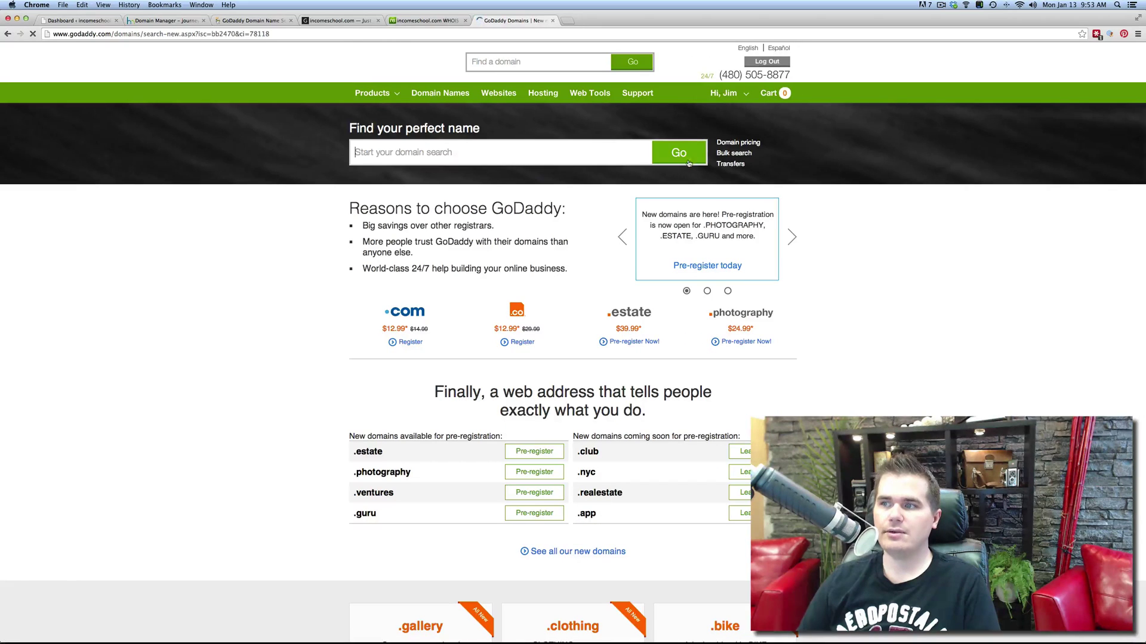
- Follow the Transfers link beside the domain search box to GoDaddy's transfer page
left_click(730, 163)
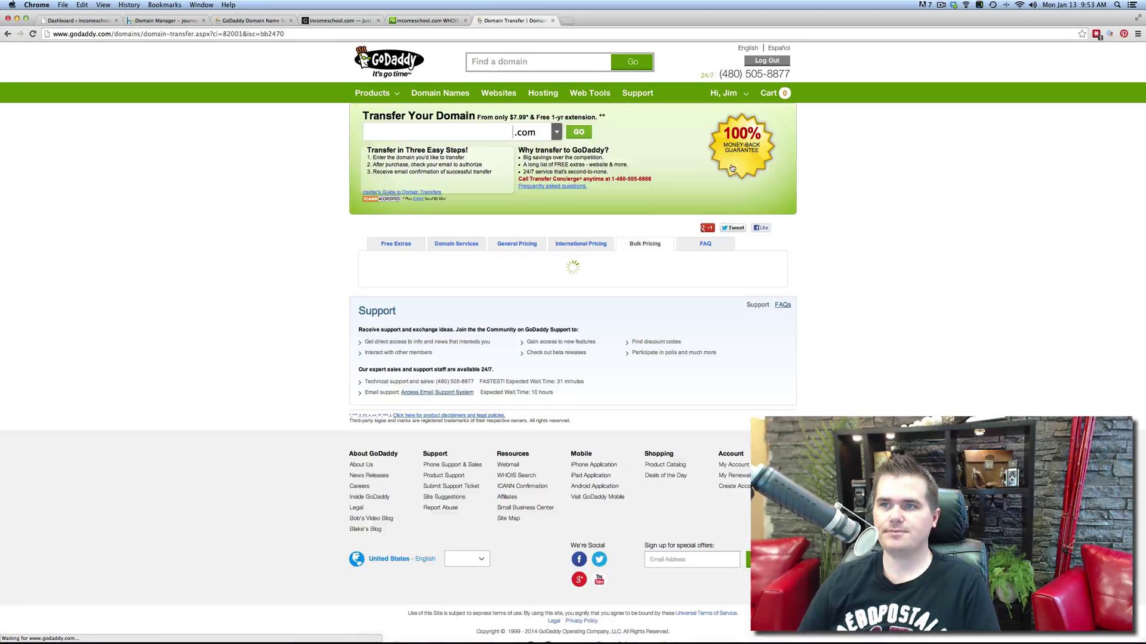